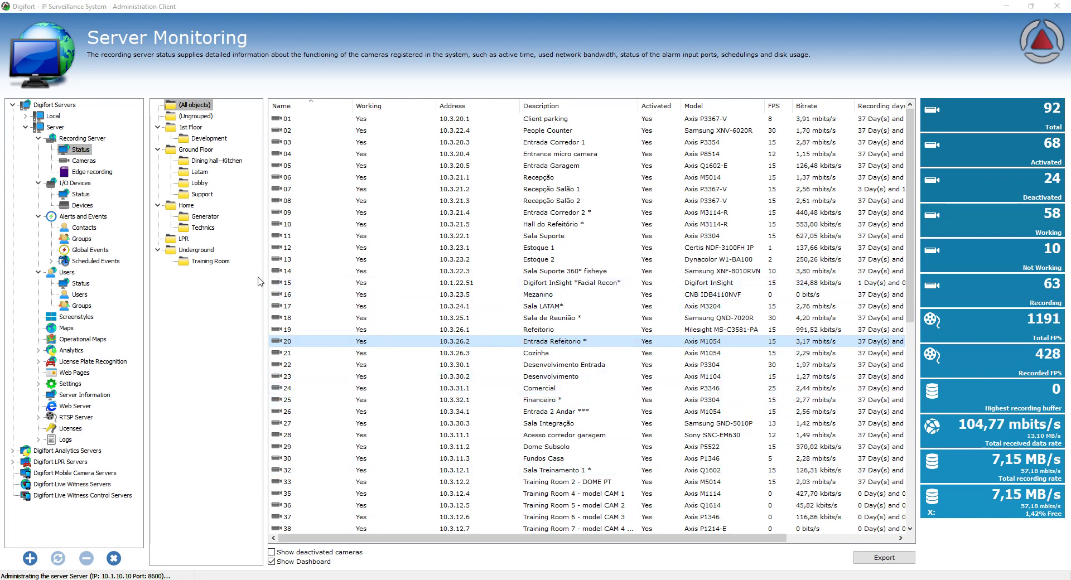
click(209, 140)
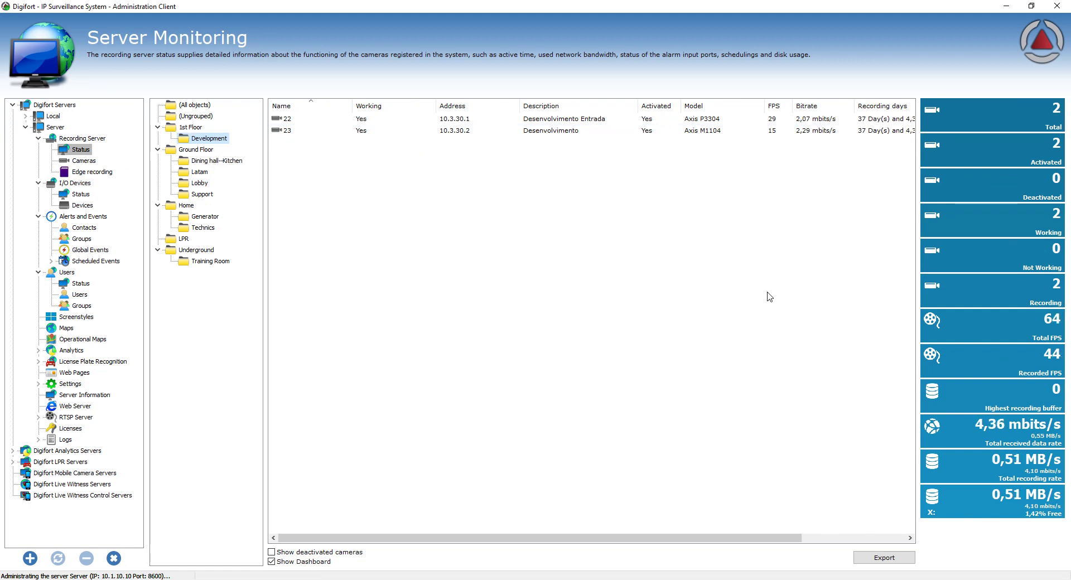
click(201, 217)
click(200, 229)
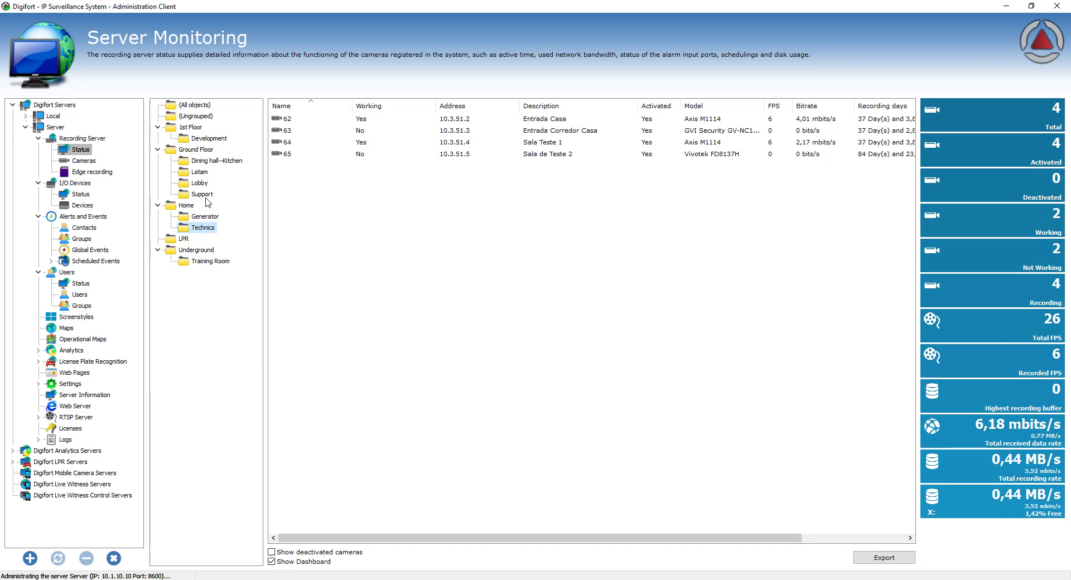
click(203, 195)
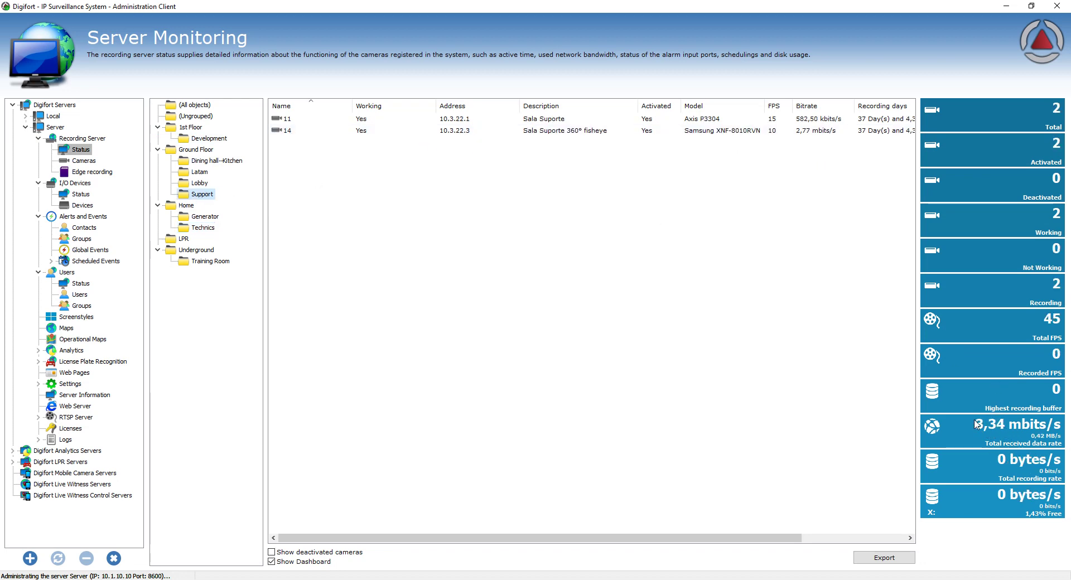
click(185, 240)
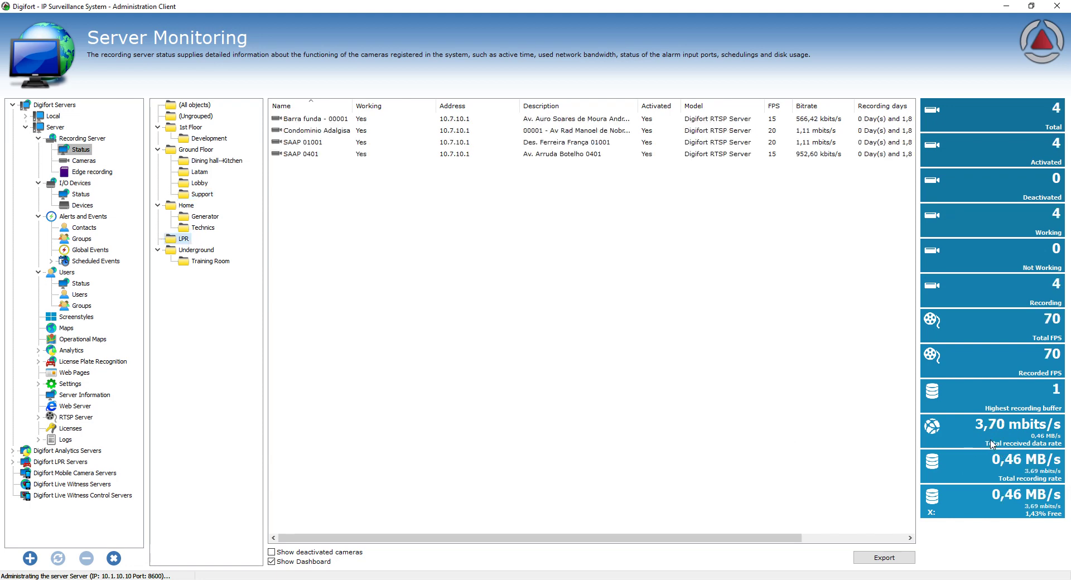
click(199, 184)
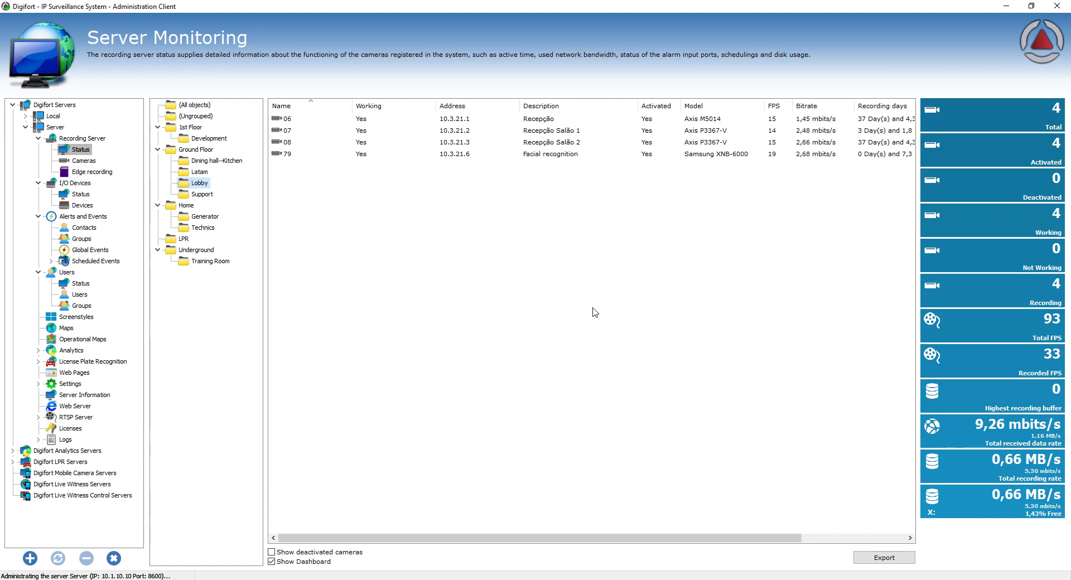
click(194, 108)
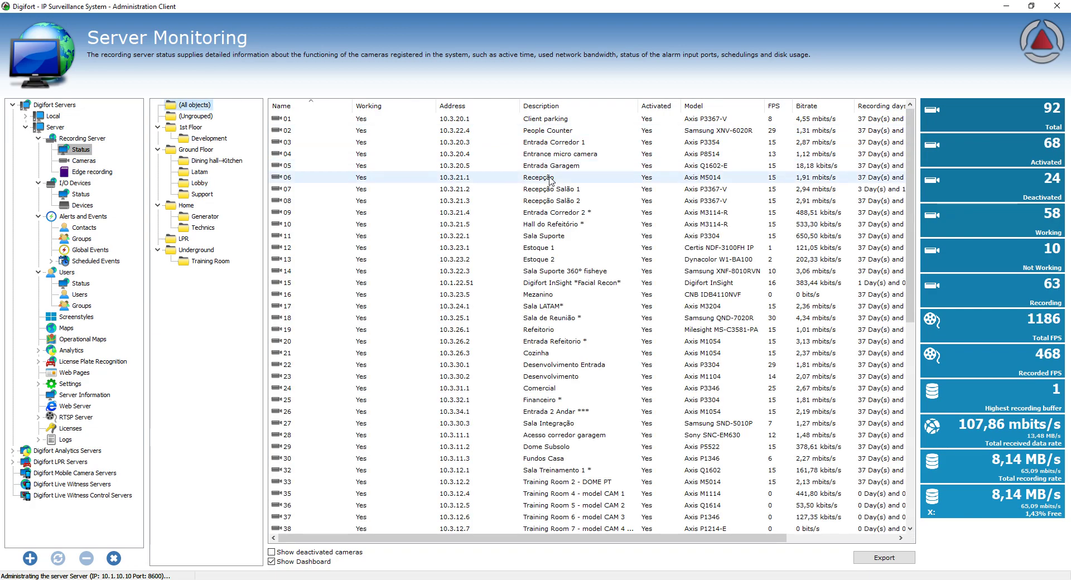
mouse_move(910, 120)
mouse_down()
mouse_move(912, 335)
mouse_move(920, 123)
mouse_up()
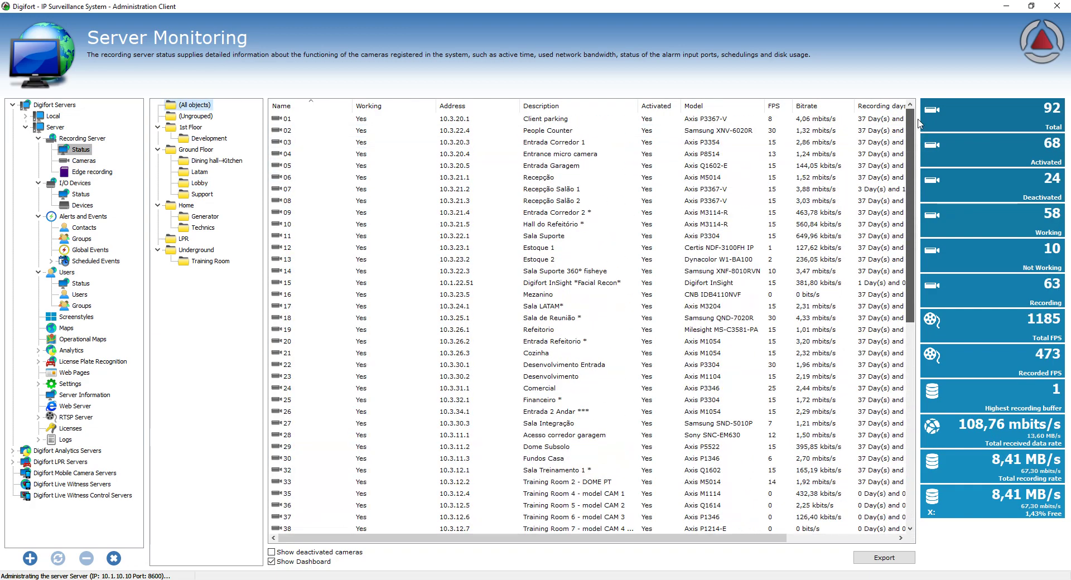
click(195, 116)
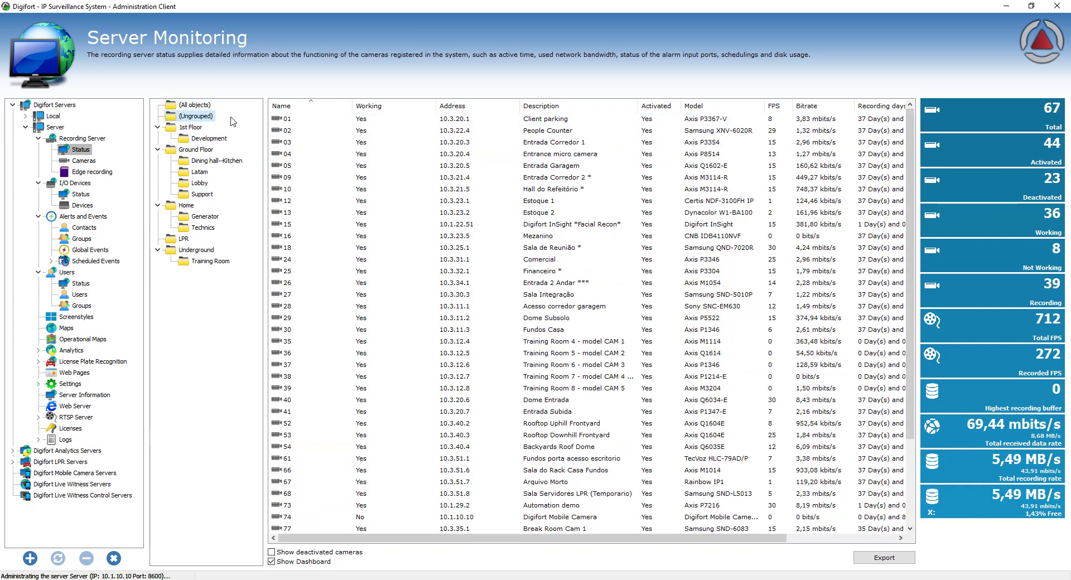
scroll(903, 274, down, 3)
scroll(902, 273, up, 3)
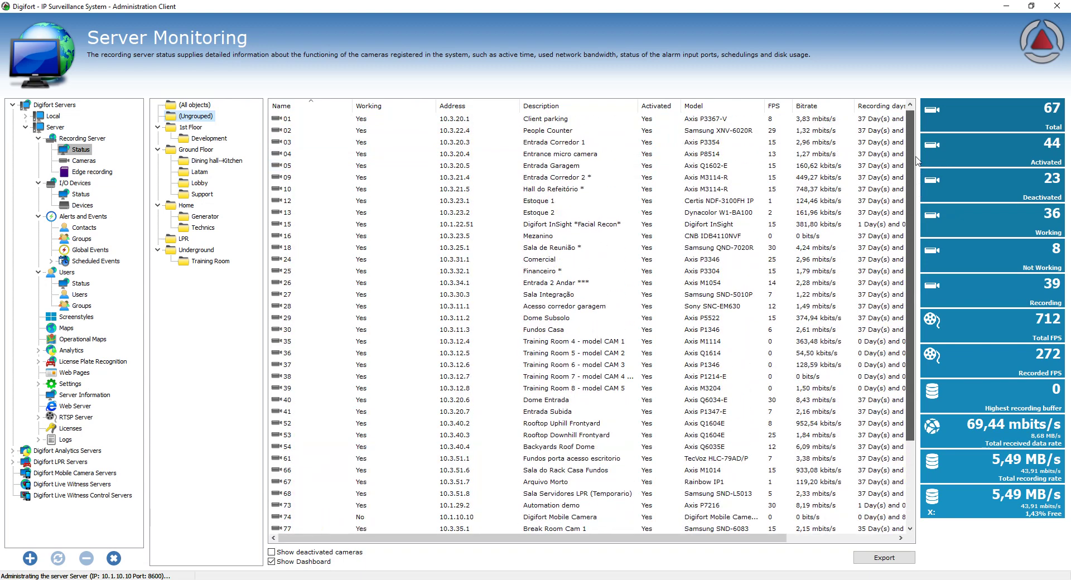
click(195, 104)
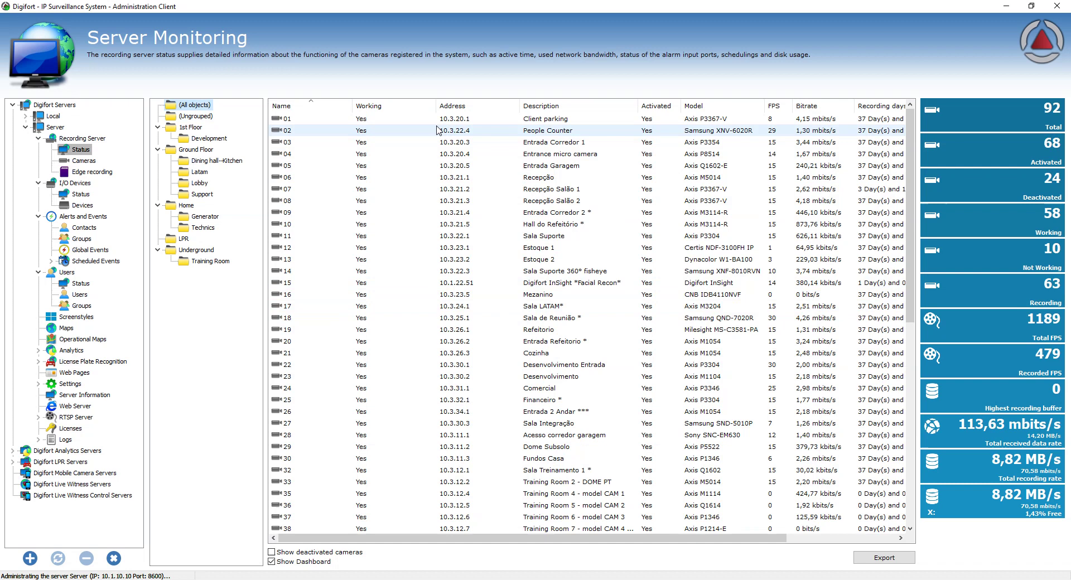
right_click(395, 107)
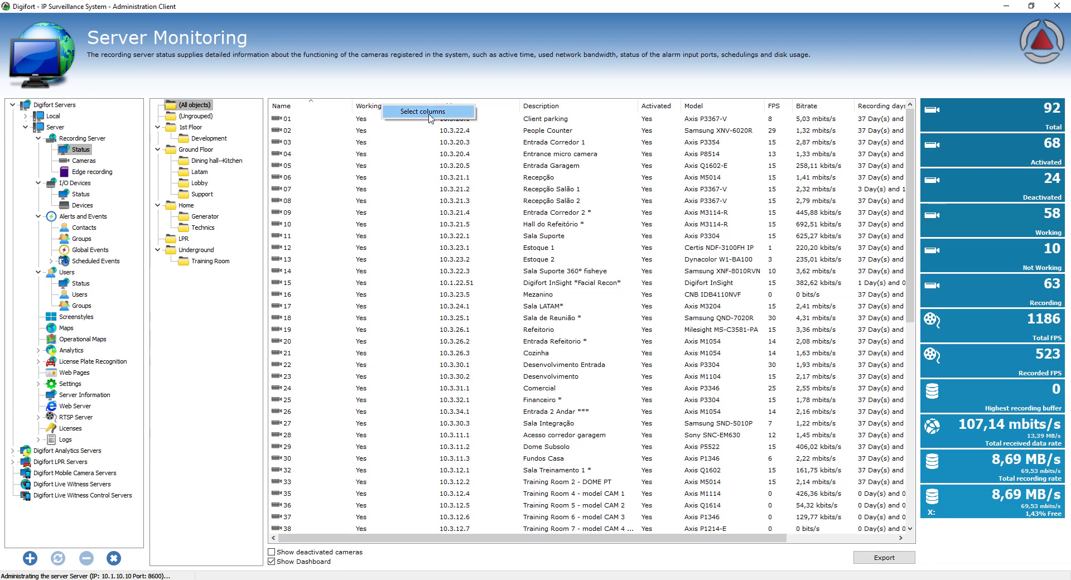
click(431, 113)
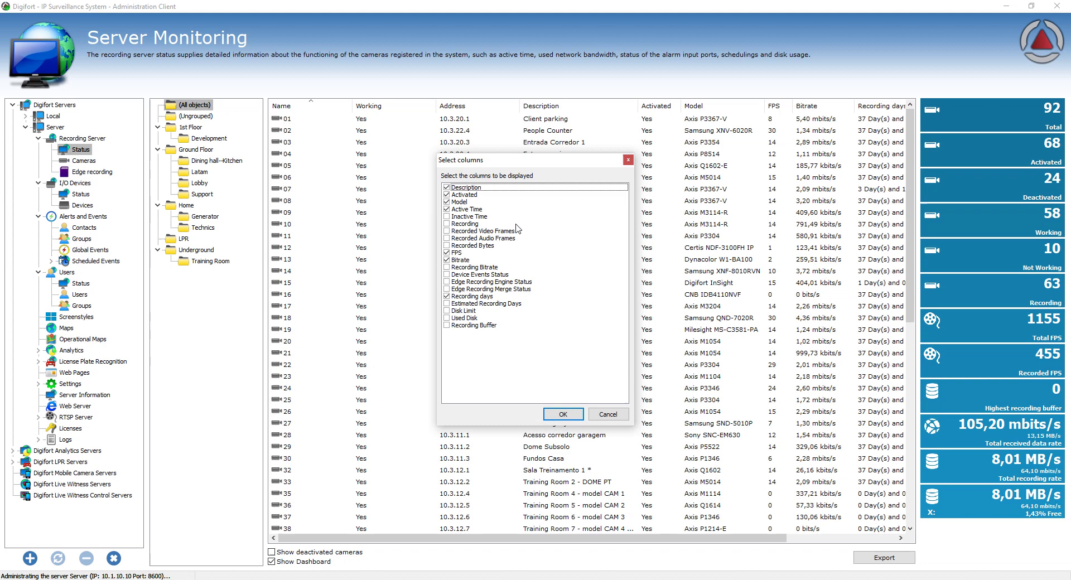
drag(462, 225, 475, 272)
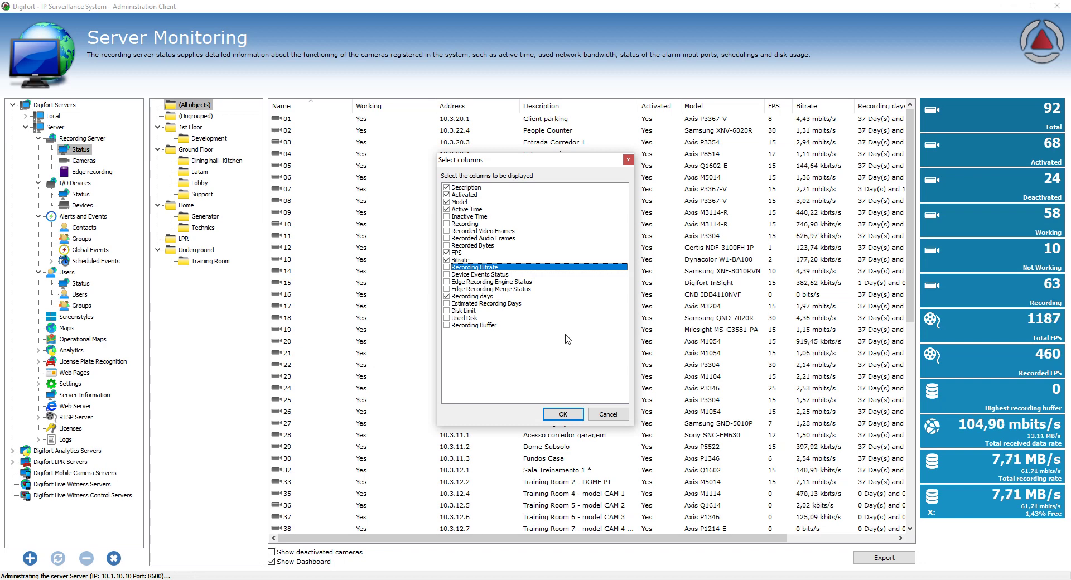
click(465, 261)
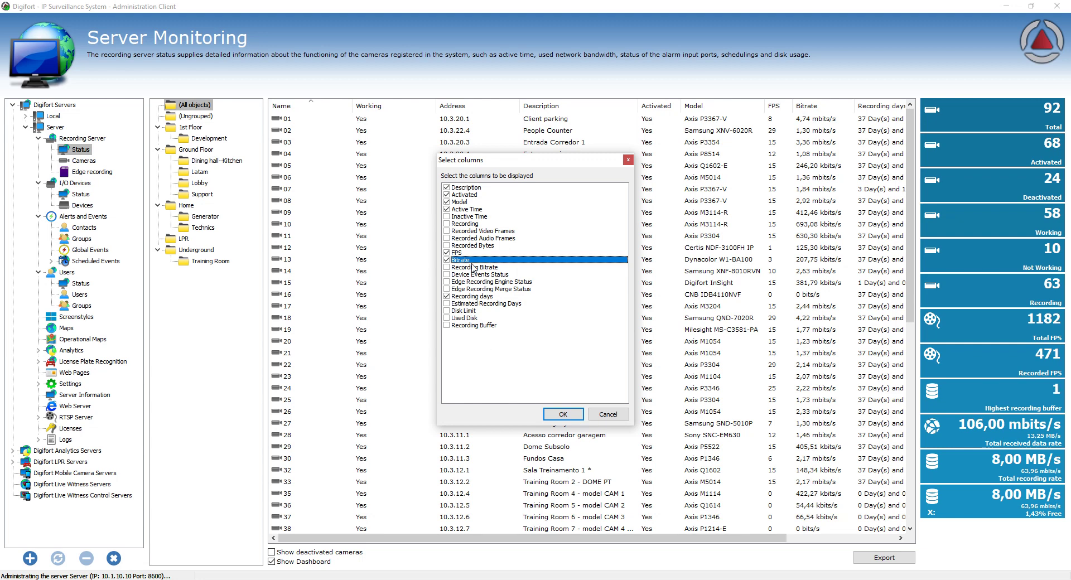
click(476, 297)
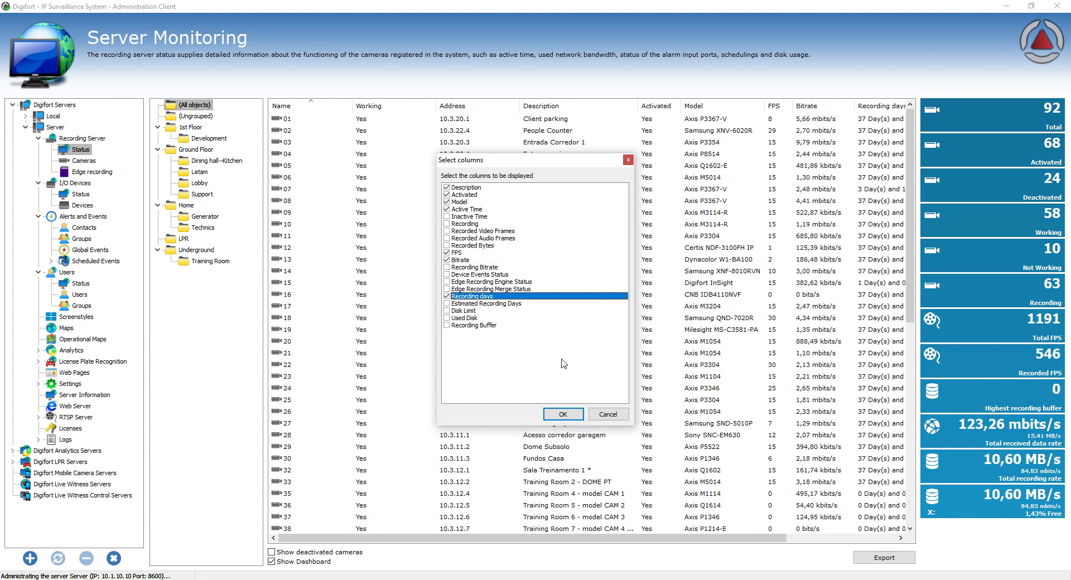
click(606, 415)
Sort the camera list by Recording days, longest first, putting Sala de Teste 2 (84 days) on top
drag(722, 538, 831, 538)
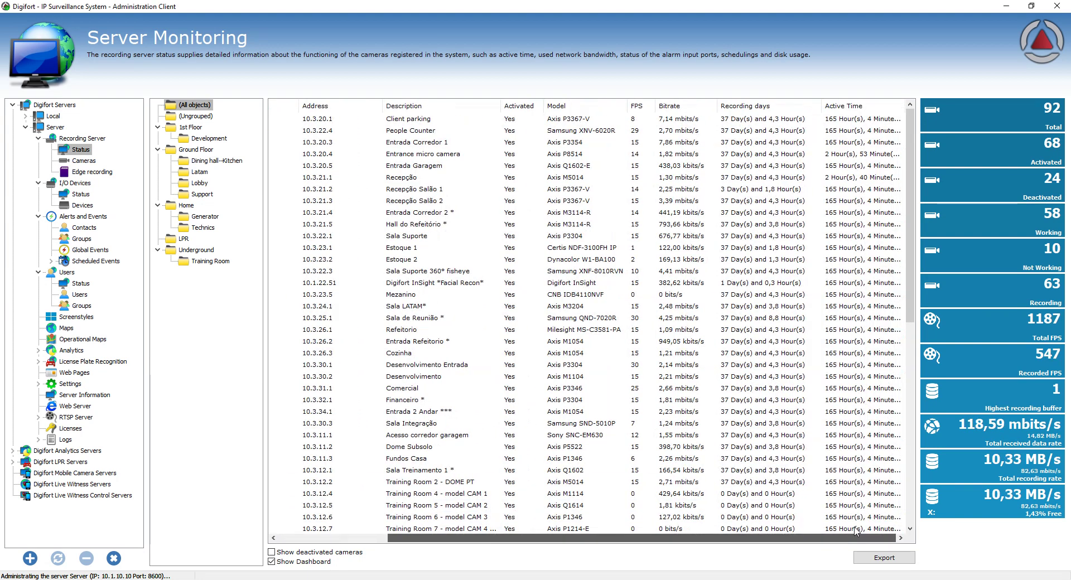
mouse_move(910, 198)
mouse_down()
mouse_move(906, 367)
mouse_move(909, 198)
mouse_up()
click(764, 106)
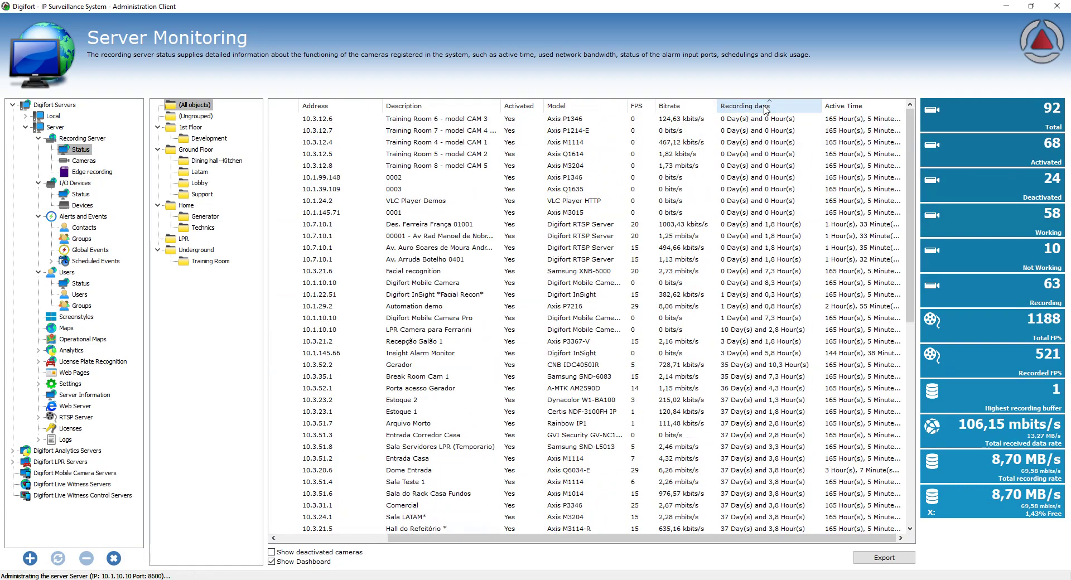
click(778, 110)
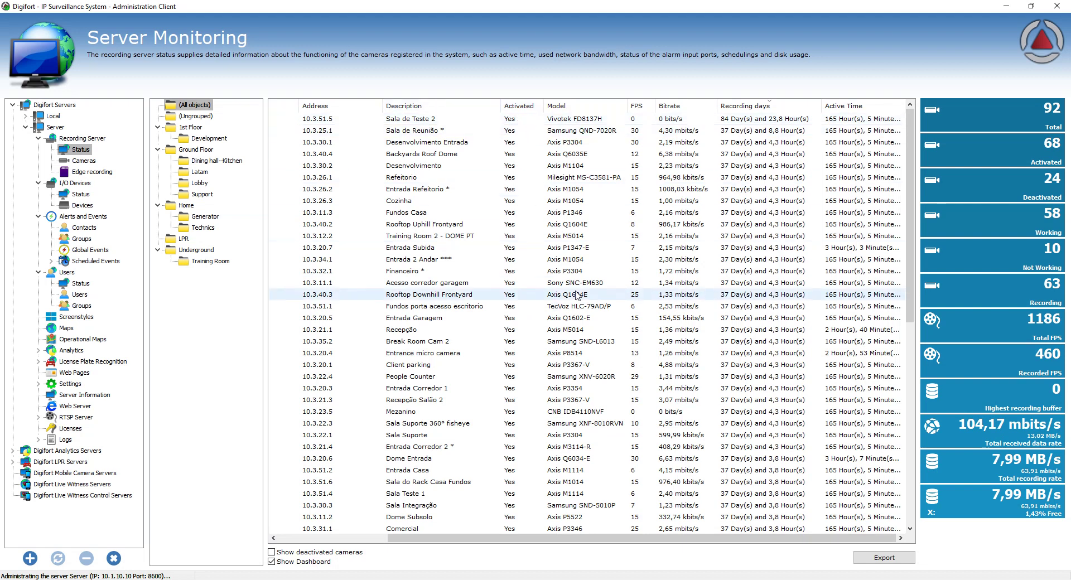
drag(670, 538, 577, 537)
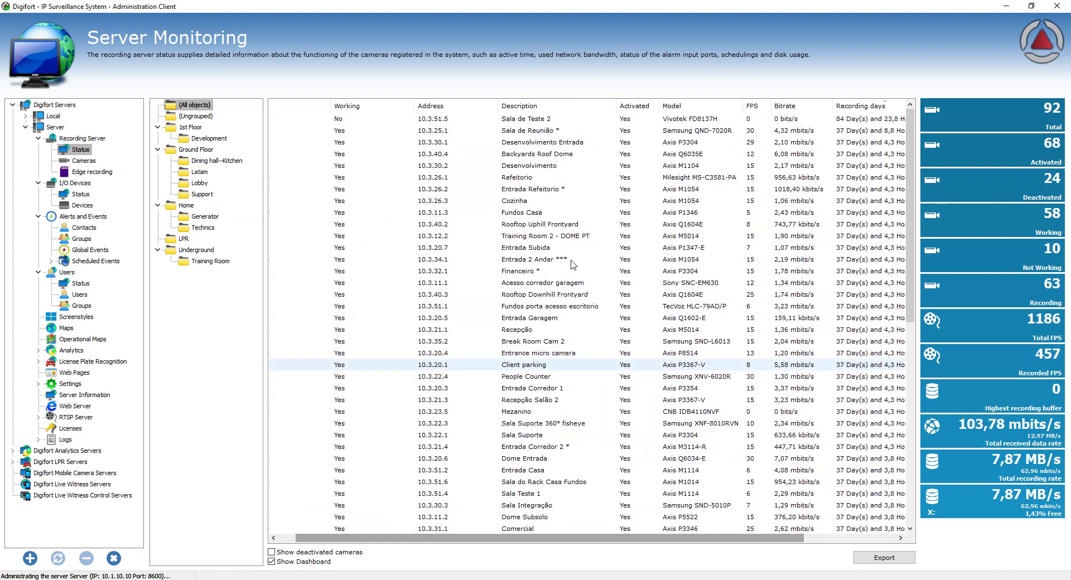
In the column chooser, enable Inactive Time, Recording, Recorded Video Frames, Recorded Audio Frames and Recorded Bytes
right_click(564, 108)
click(586, 114)
click(468, 224)
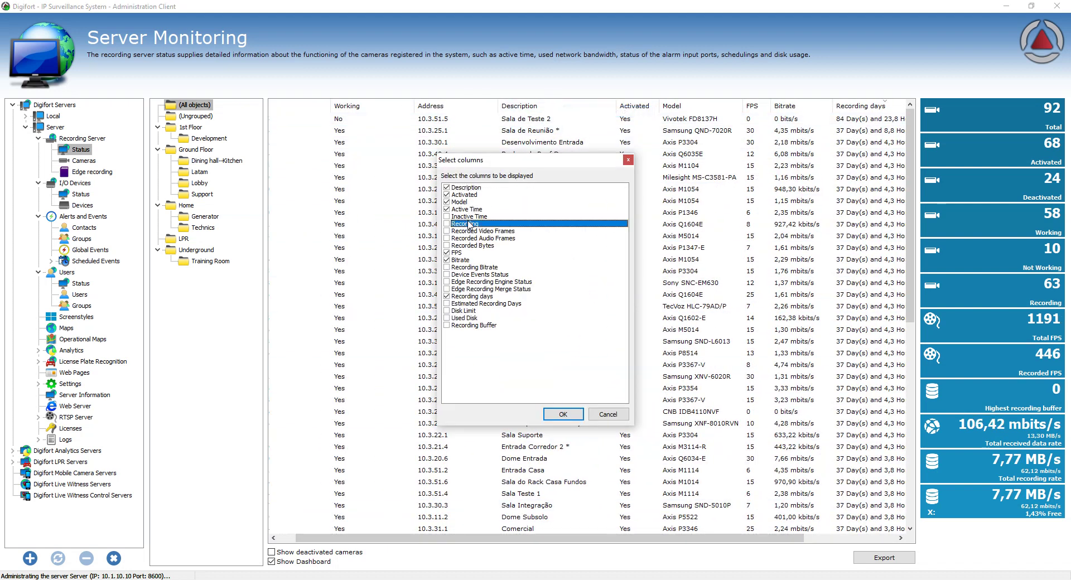
key(Up)
key(space)
key(Down)
key(space)
key(Down)
key(space)
key(Down)
key(space)
Enable the remaining columns from Recording Bitrate through Disk Limit and Recording Buffer, then apply them
key(Down)
key(space)
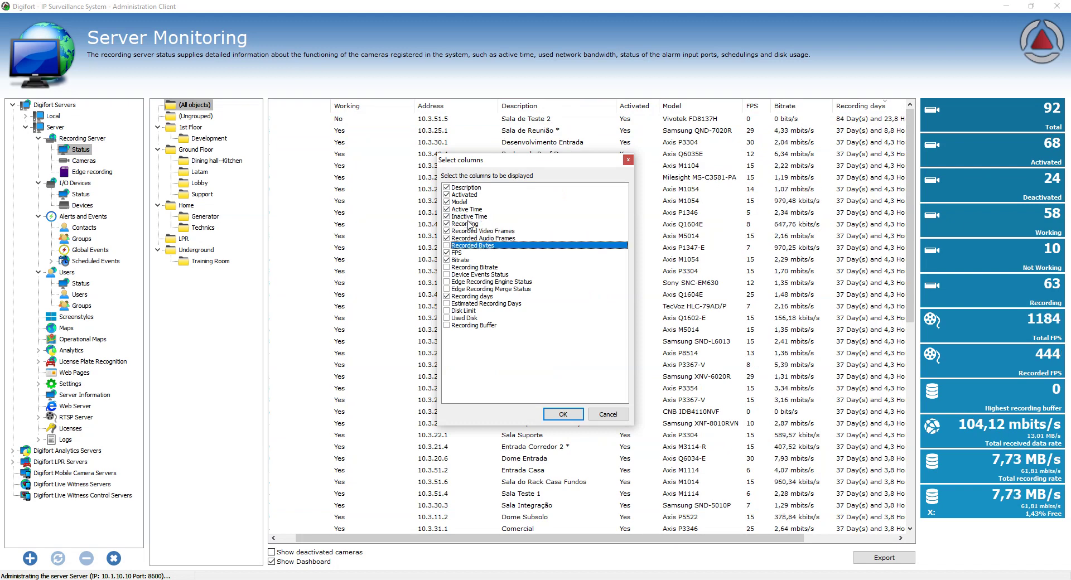
key(Down)
key(Down)
key(Down)
key(space)
key(Down)
key(space)
key(Down)
key(space)
key(Down)
key(space)
key(Down)
key(Down)
key(space)
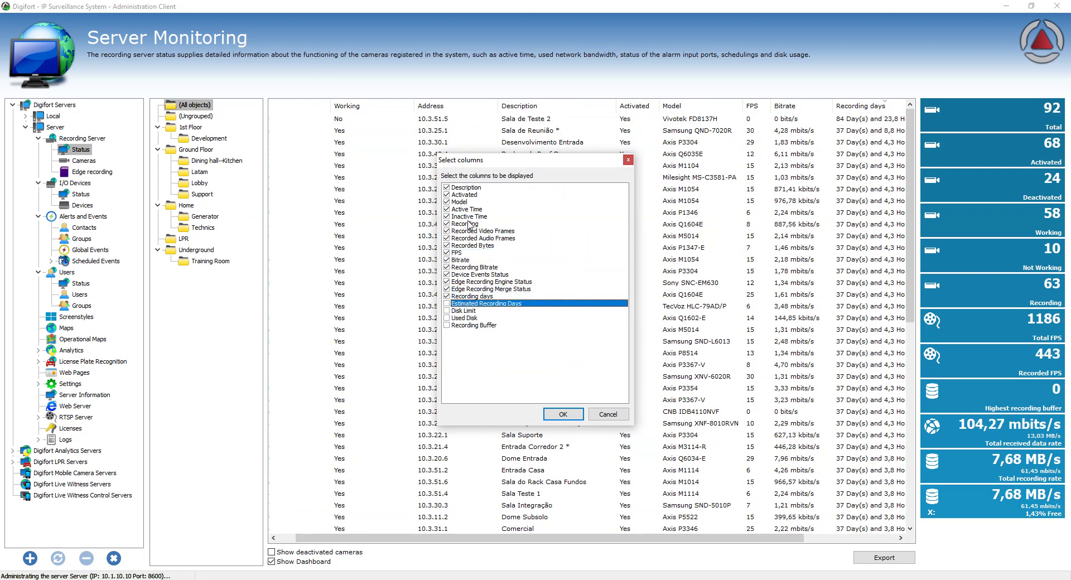
key(Down)
key(space)
key(Down)
key(space)
key(Down)
key(space)
key(Return)
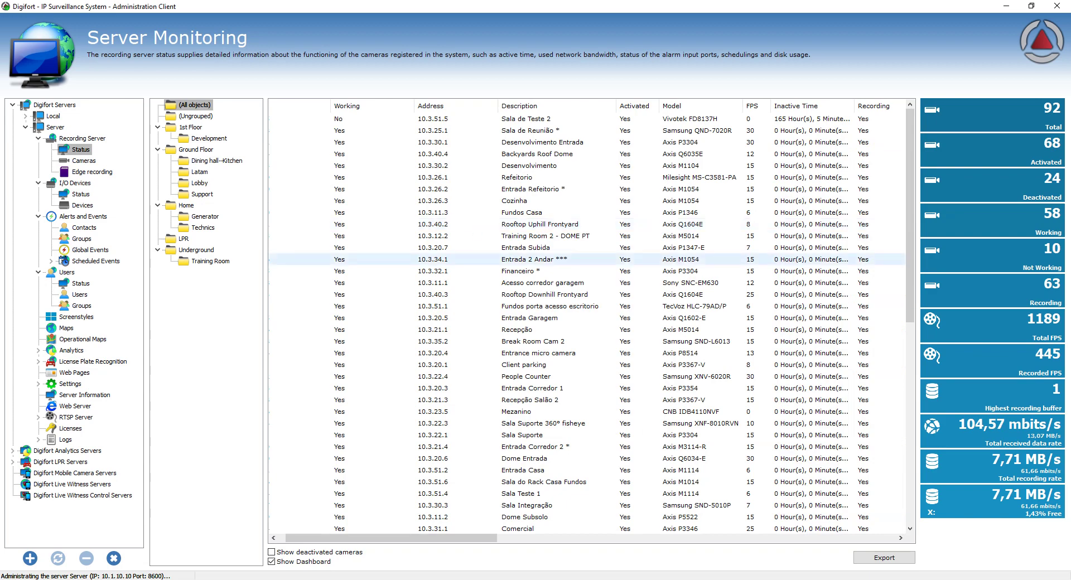
click(647, 538)
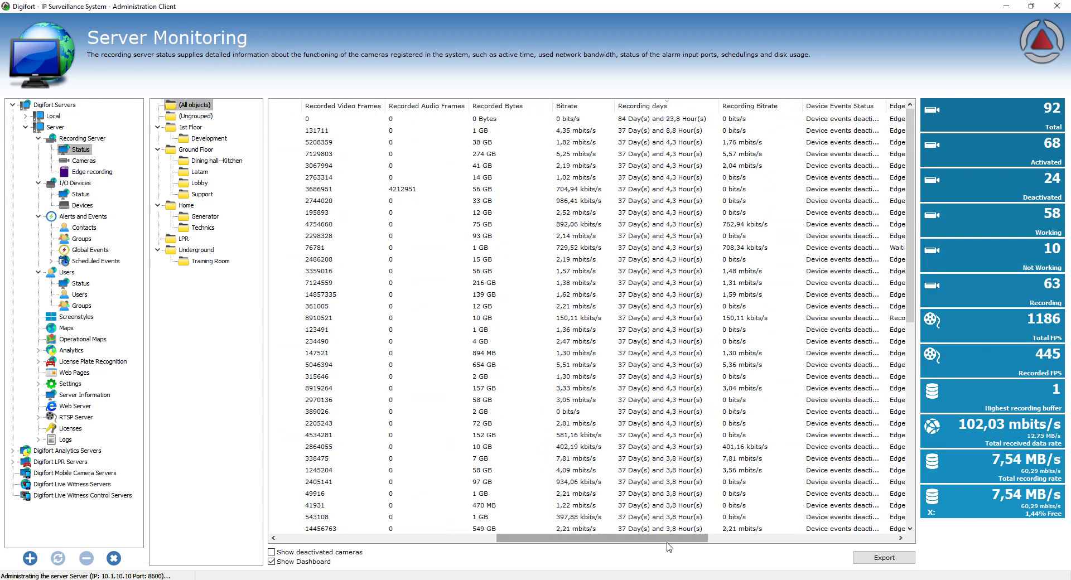
drag(716, 539, 471, 524)
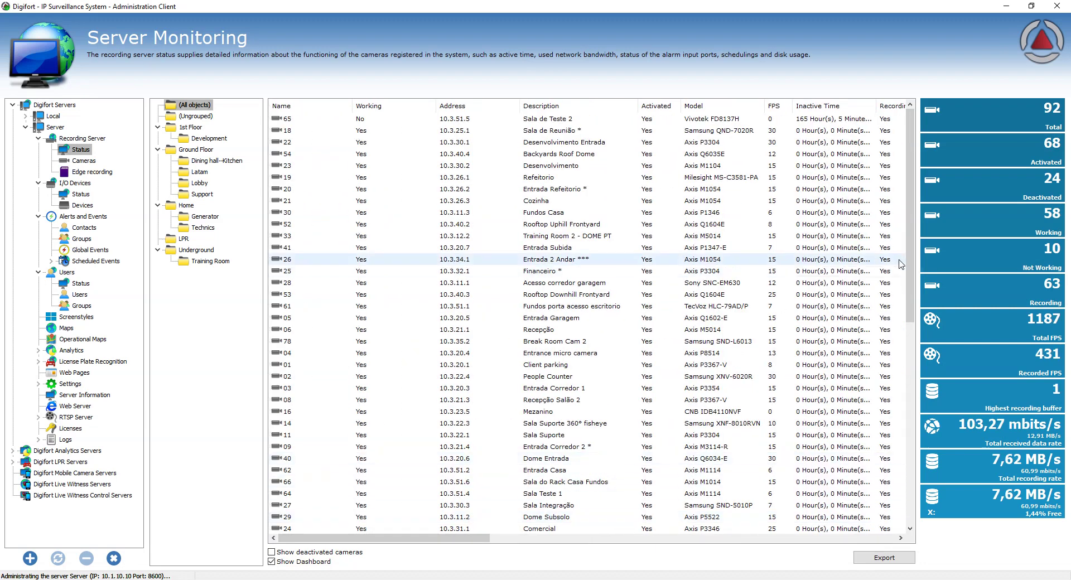
Export the camera list as CSV file 'Camera Status' in Documentos, including column headers
mouse_move(910, 263)
mouse_down()
mouse_move(910, 337)
mouse_move(911, 257)
mouse_up()
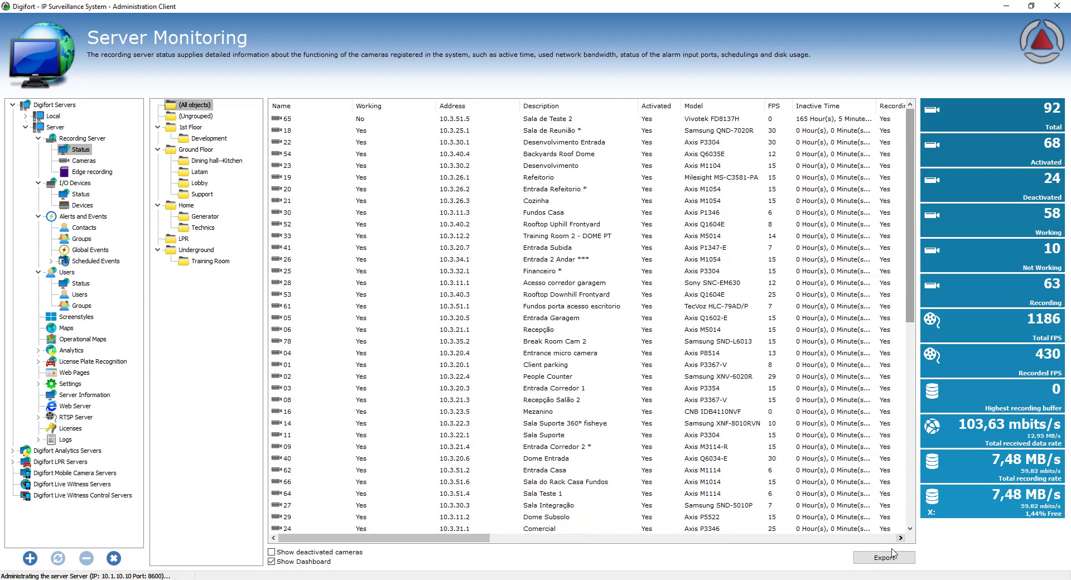
click(888, 560)
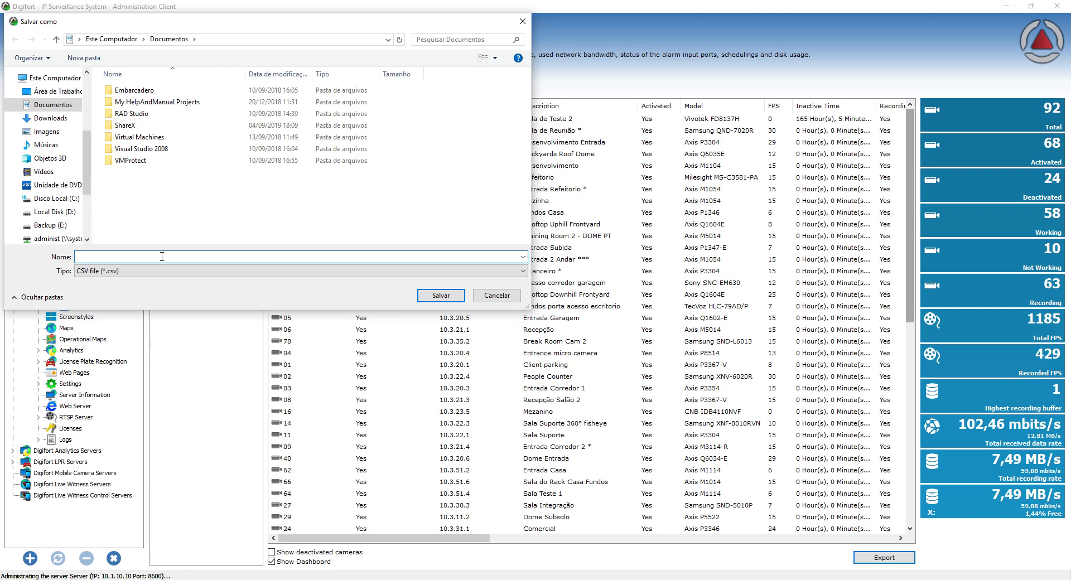
text(era Status)
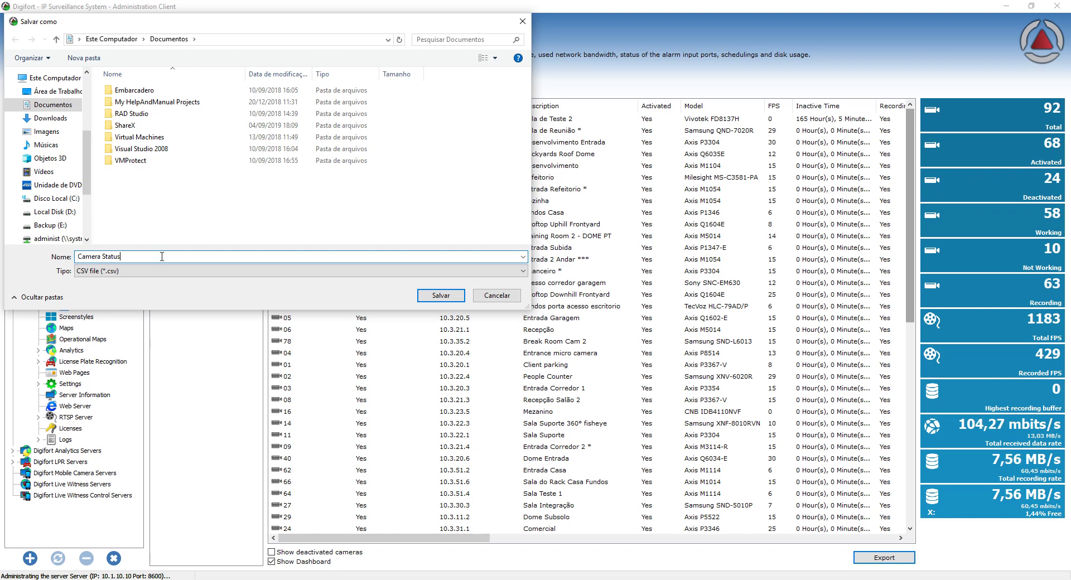
key(Return)
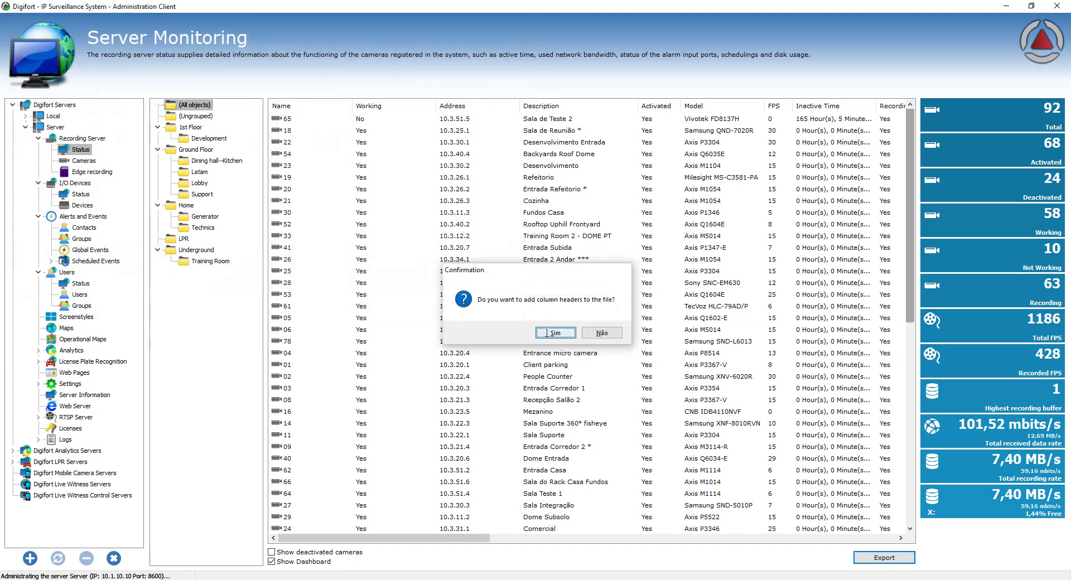
click(555, 333)
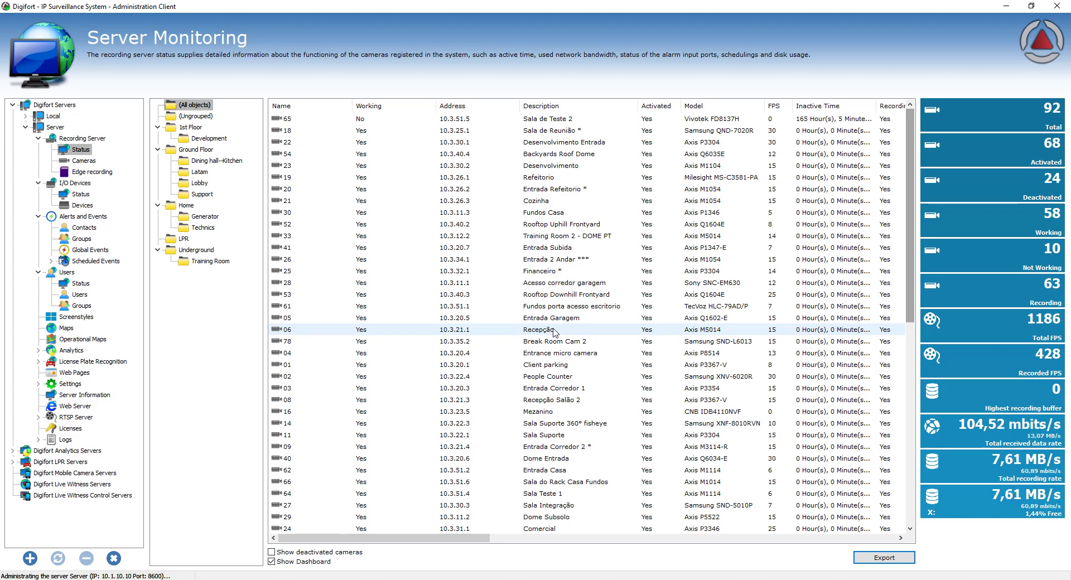
drag(485, 538, 369, 520)
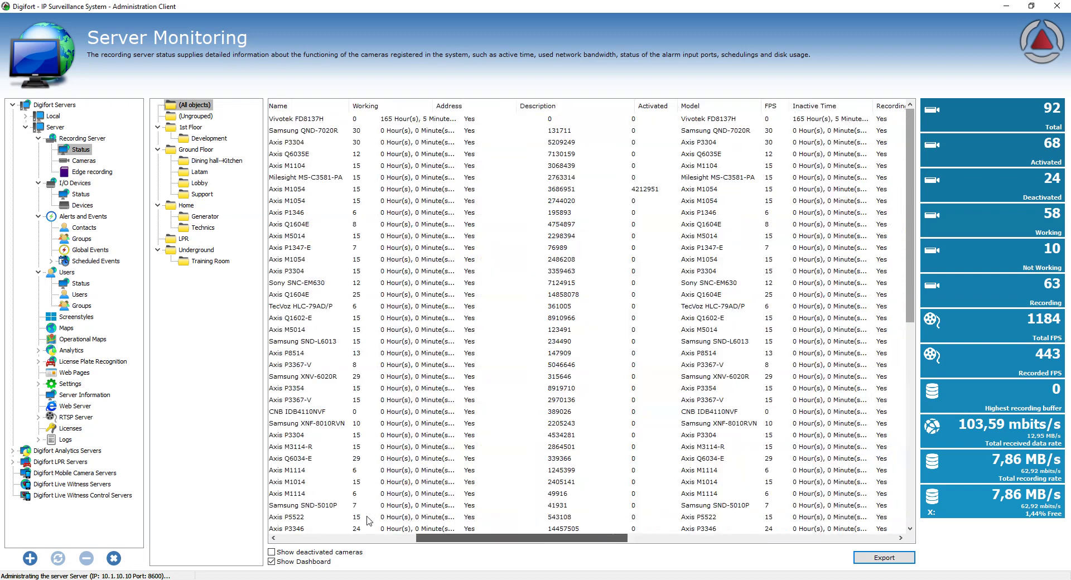
double_click(424, 177)
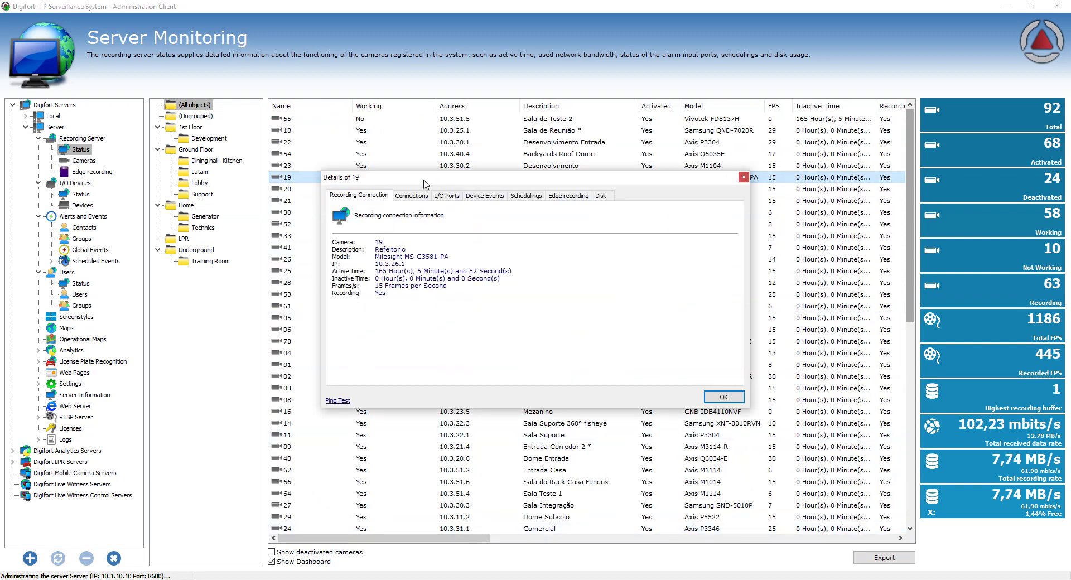
click(411, 195)
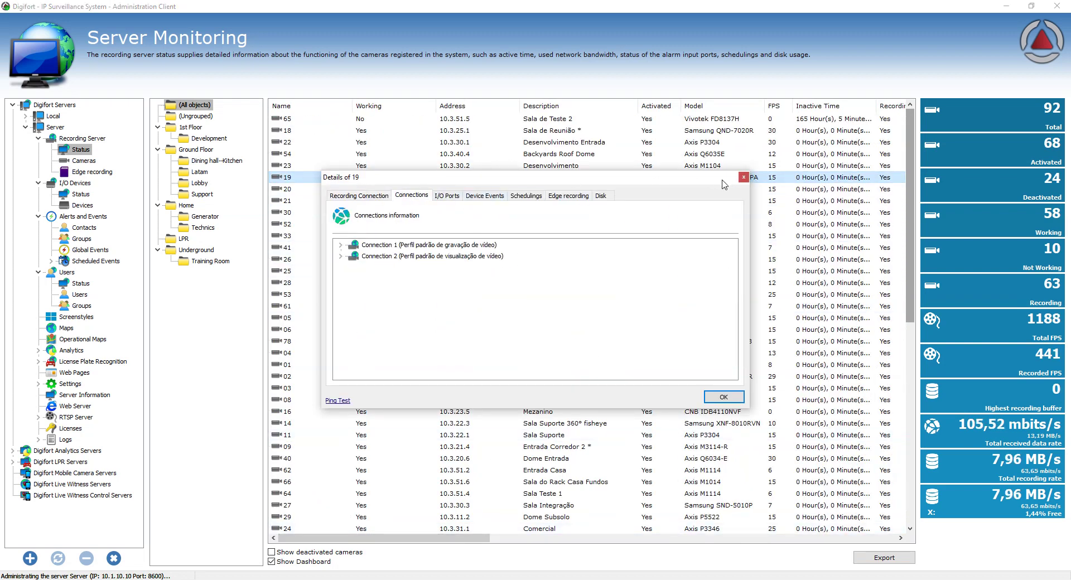
click(743, 178)
double_click(424, 143)
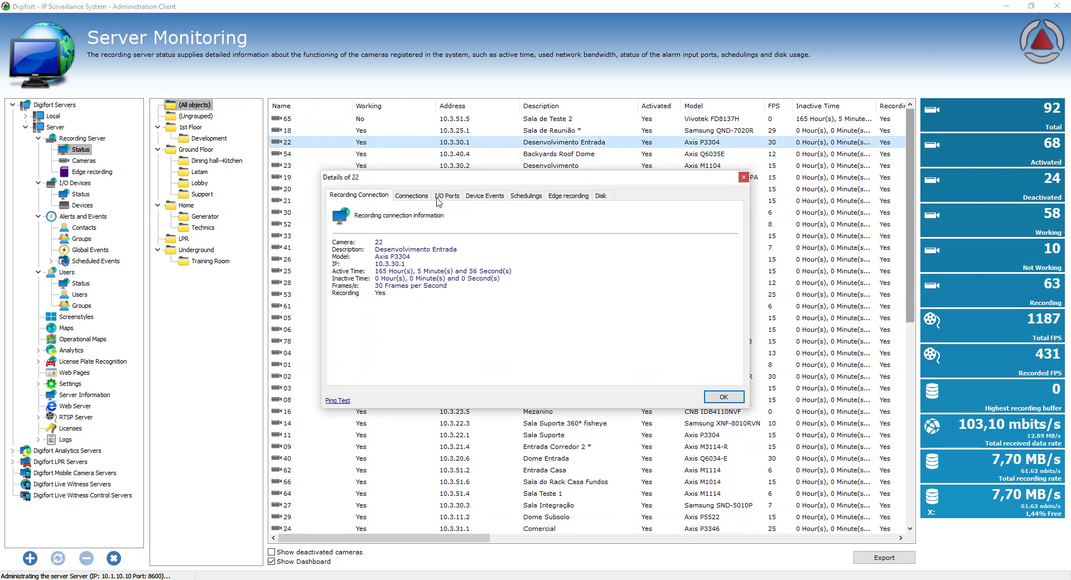
click(419, 200)
click(450, 200)
click(481, 199)
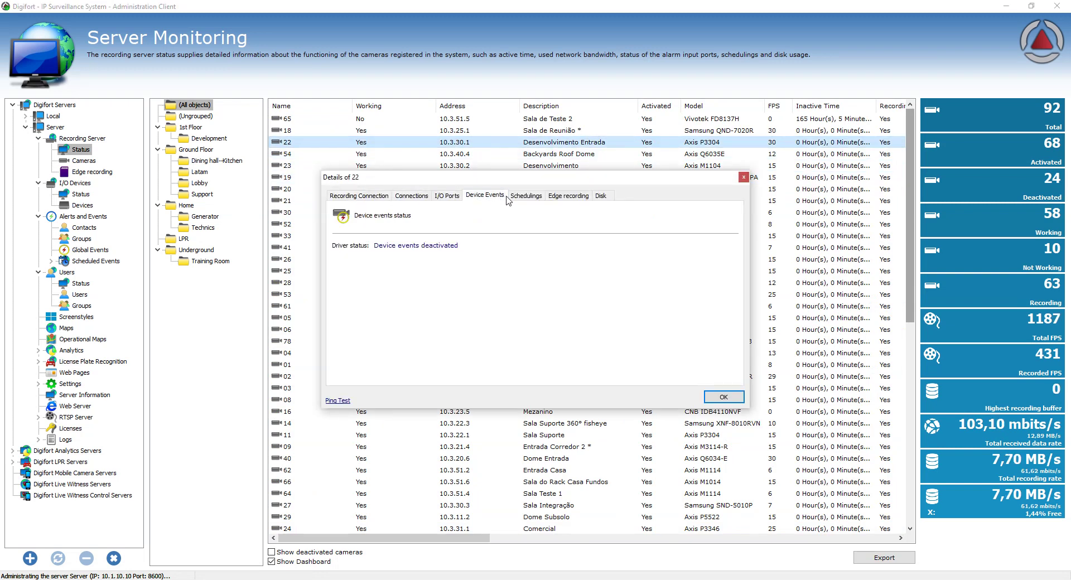
click(532, 199)
click(569, 196)
click(601, 195)
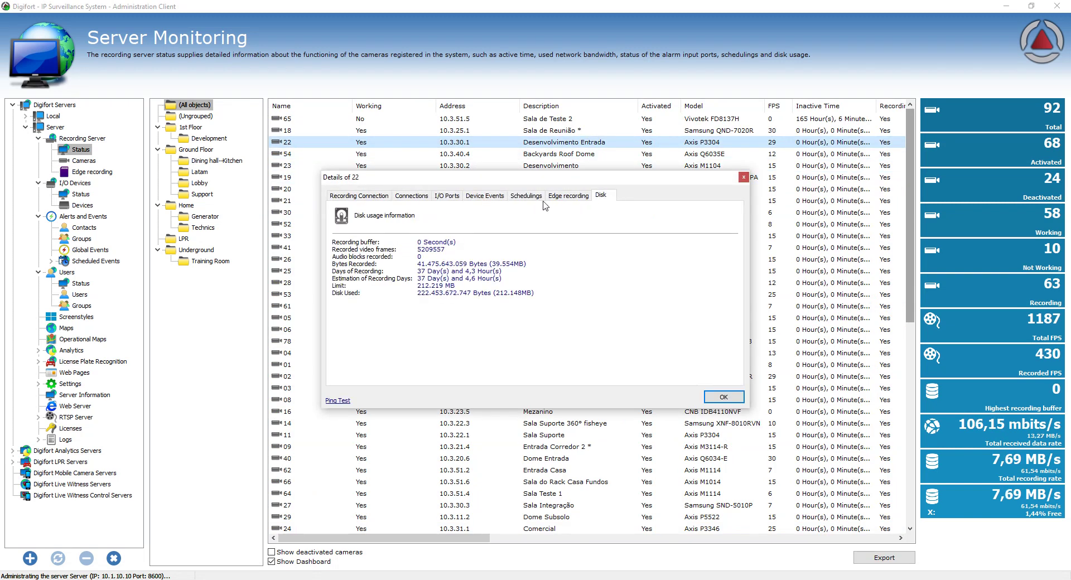
click(360, 196)
click(412, 196)
click(376, 196)
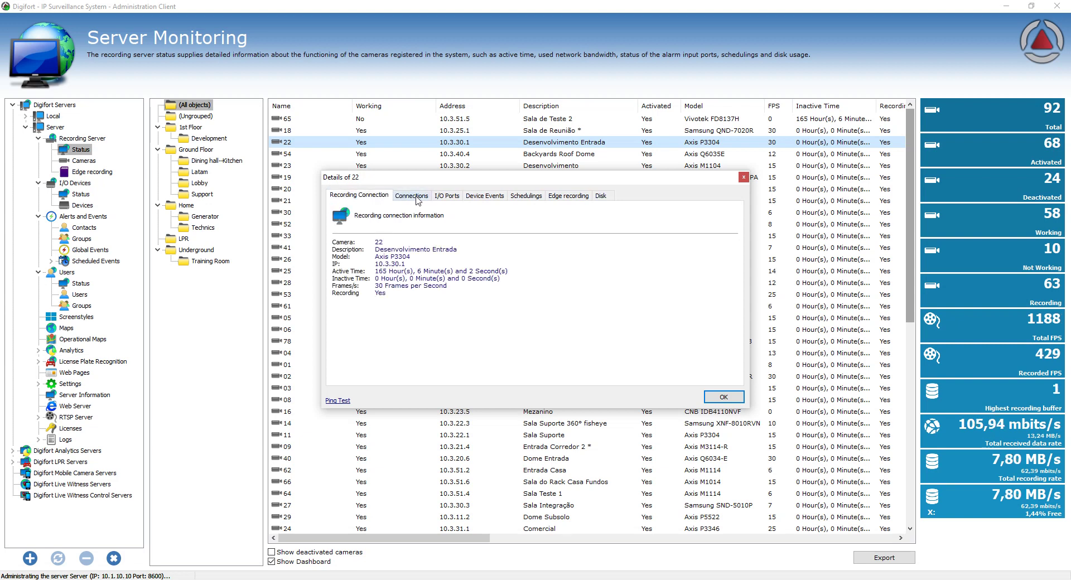
click(440, 196)
click(412, 196)
drag(737, 177, 714, 175)
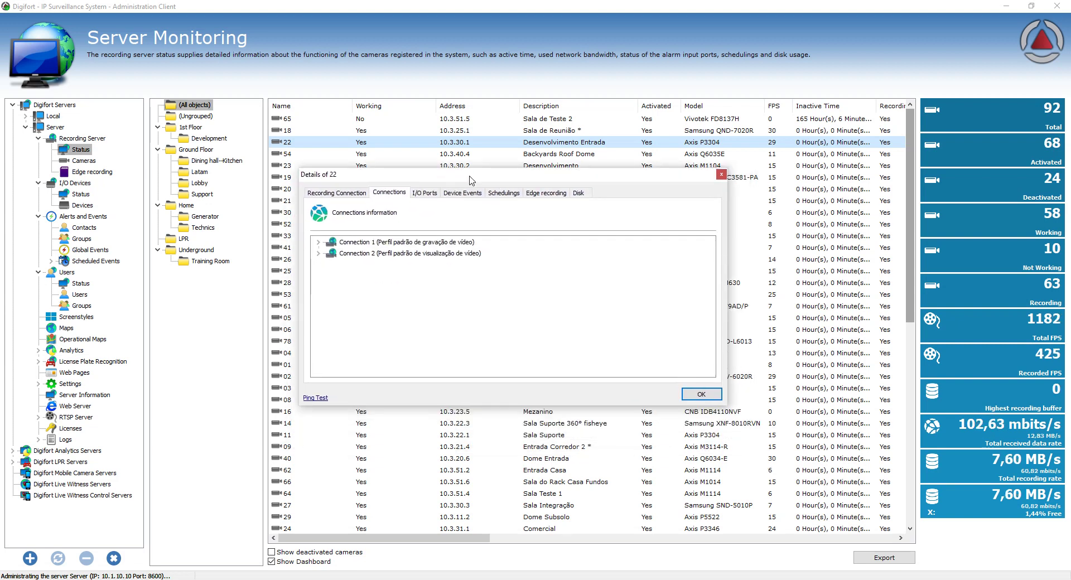
click(719, 174)
drag(464, 538, 384, 535)
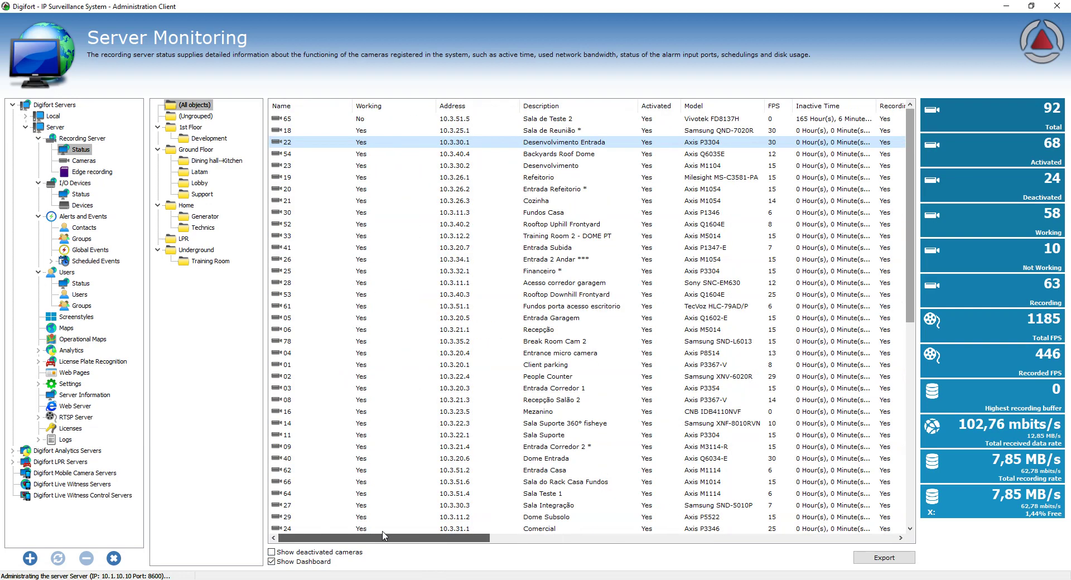
Open camera 52's details, check its I/O ports, and expand Connections 1 and 2
double_click(363, 224)
click(412, 196)
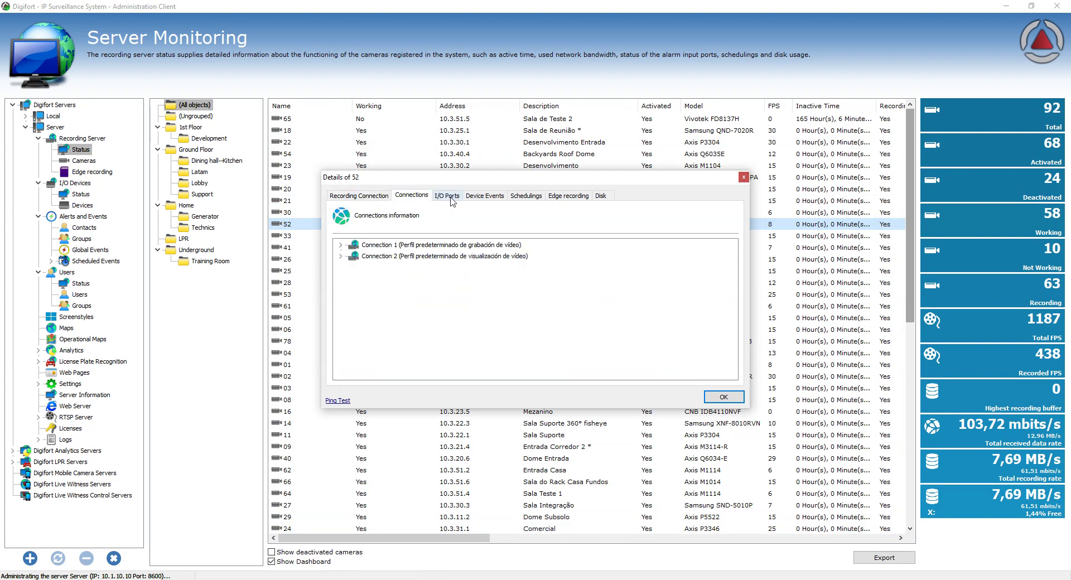
click(451, 196)
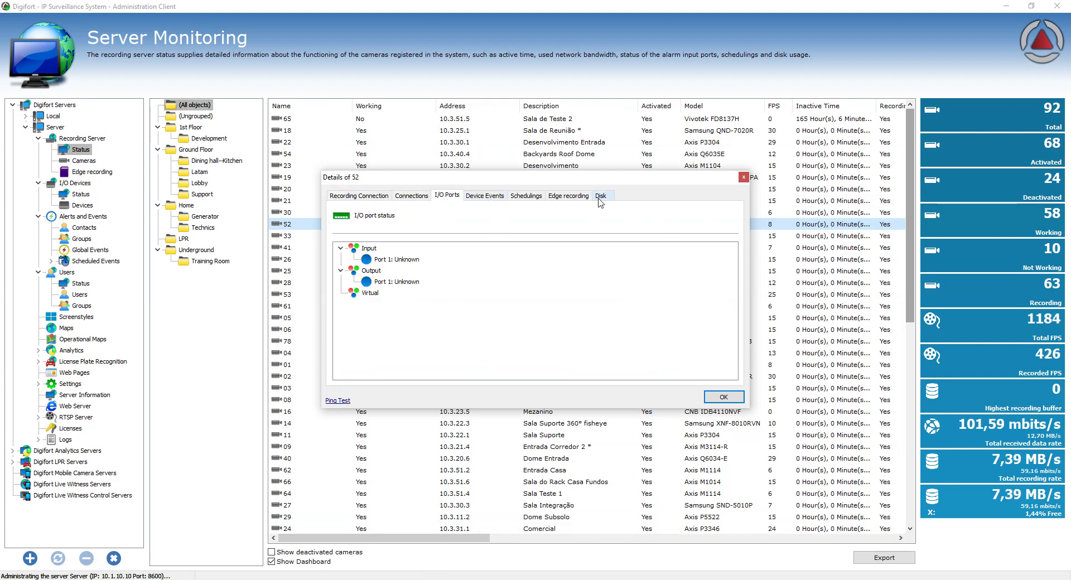
click(403, 197)
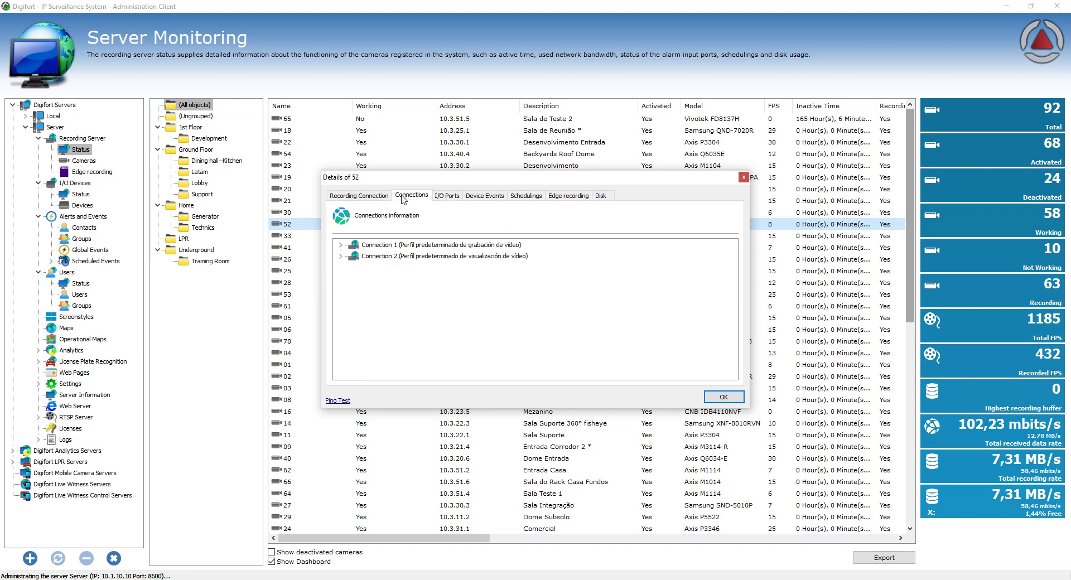
click(341, 245)
click(340, 300)
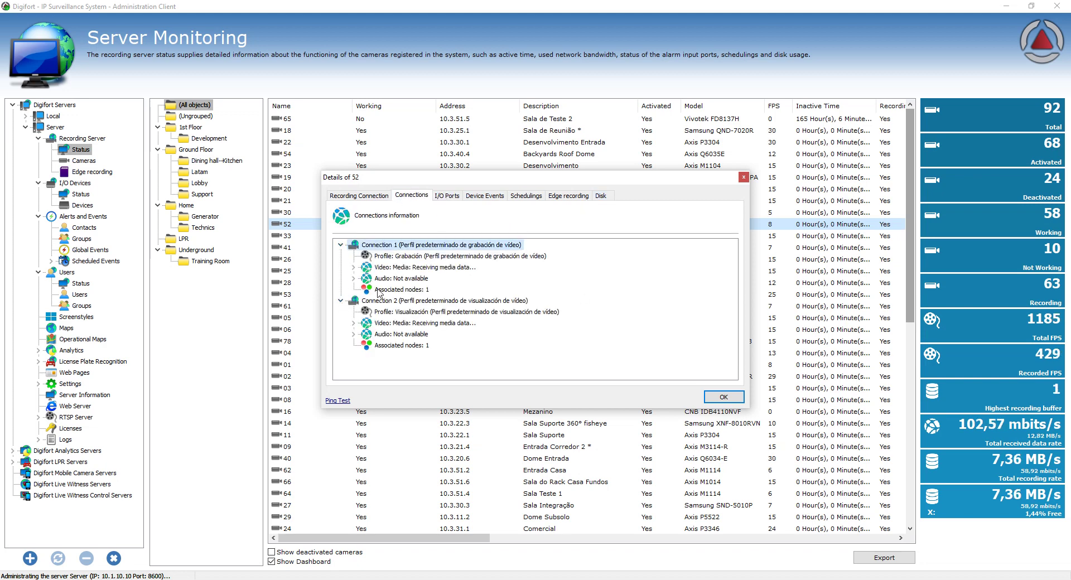
Review and then collapse Connection 1's video and audio statistics
click(354, 267)
scroll(366, 306, down, 1)
click(353, 301)
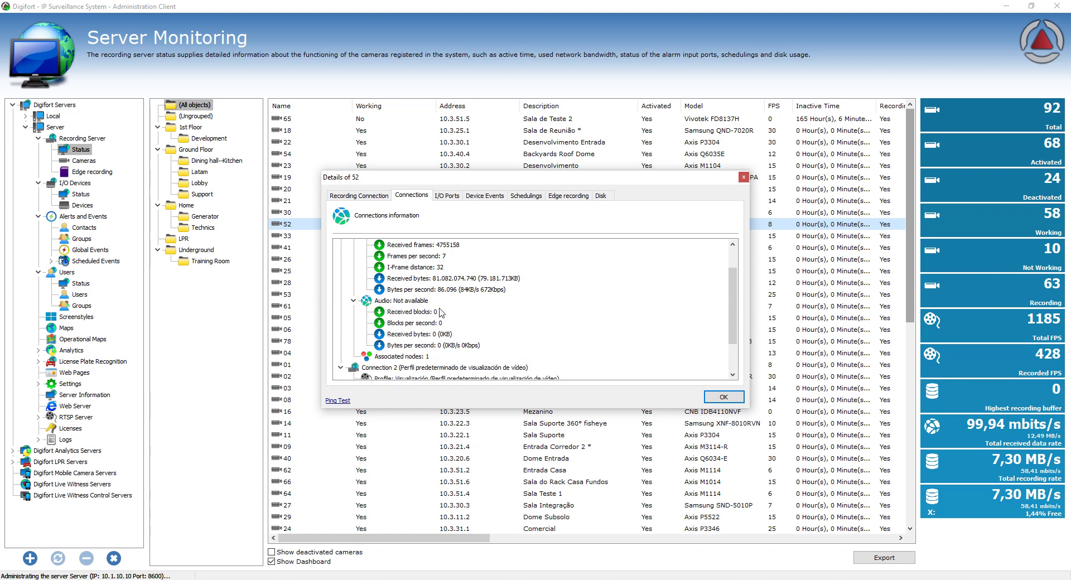
scroll(418, 301, up, 1)
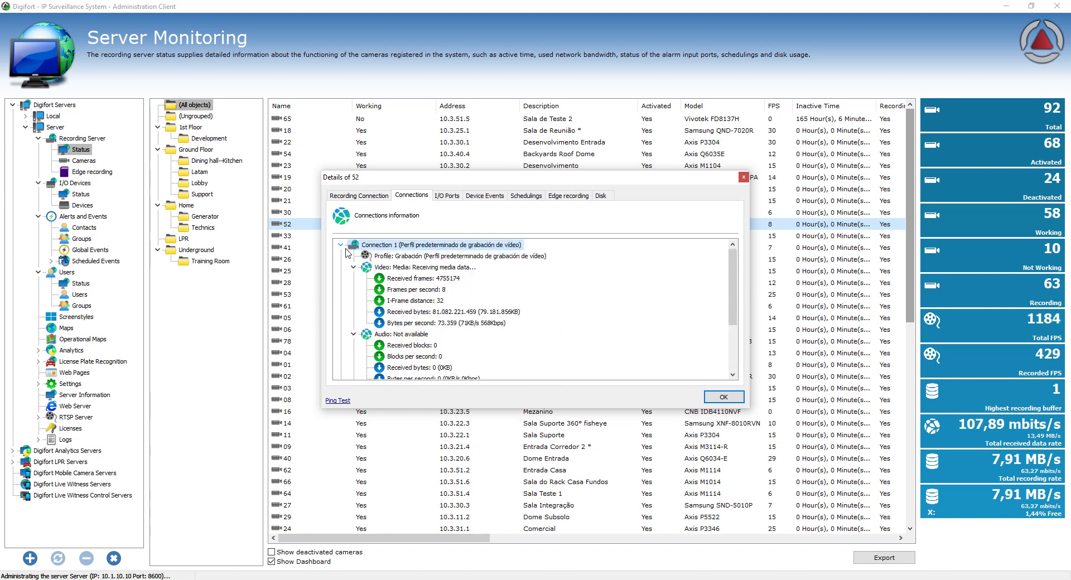
click(353, 267)
click(354, 278)
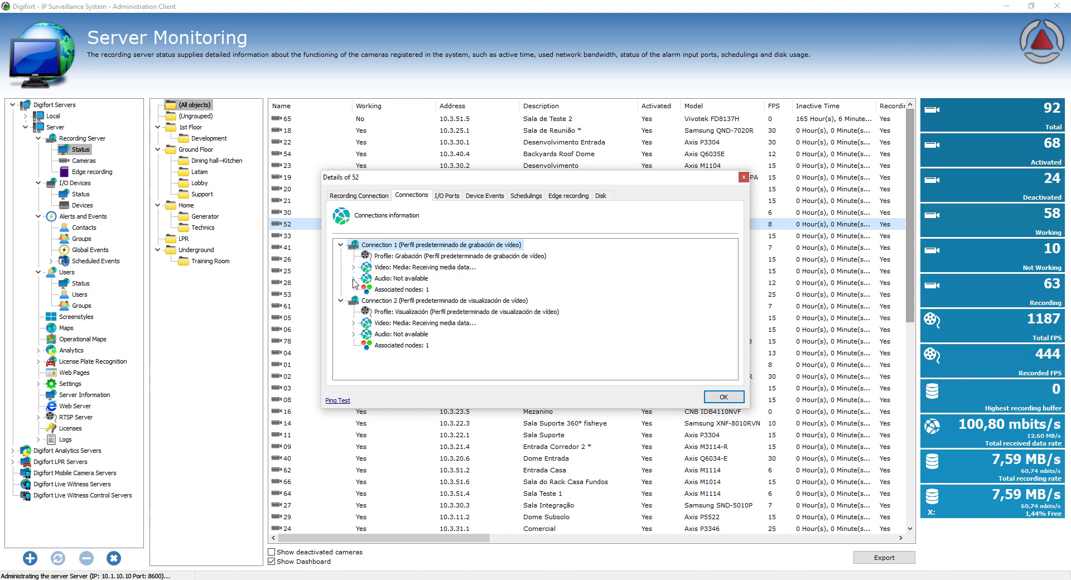
Check the recording connection info, then expand Connection 1's video and audio statistics again
click(371, 196)
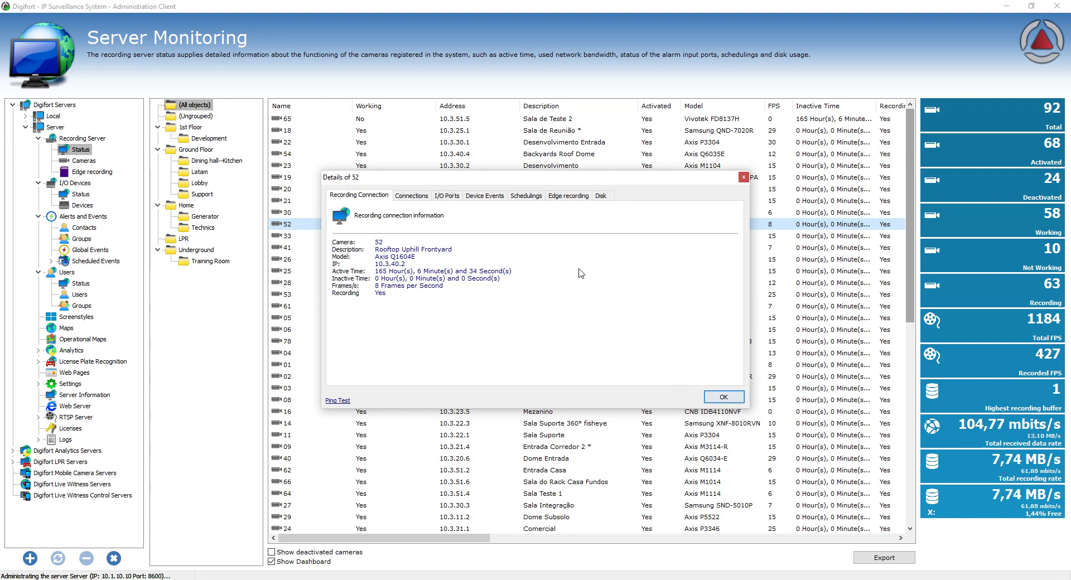
click(406, 196)
click(357, 268)
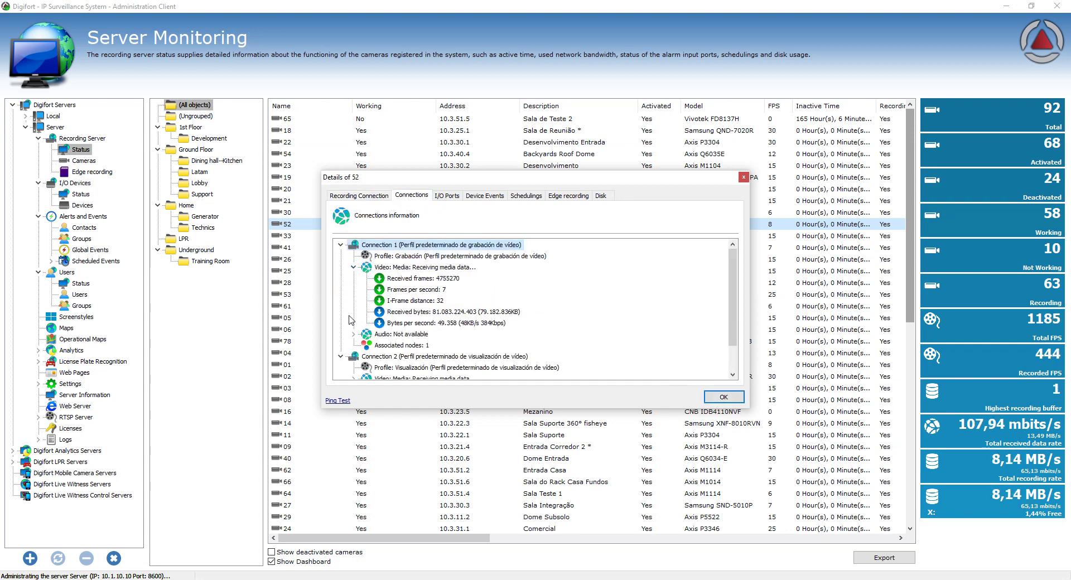
click(353, 334)
scroll(601, 322, down, 3)
scroll(601, 322, up, 3)
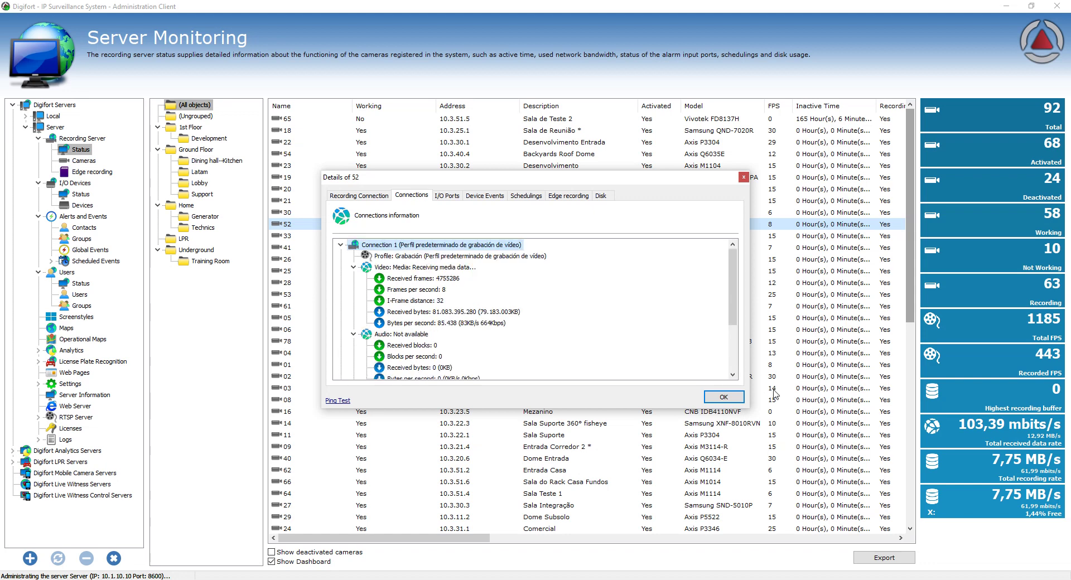